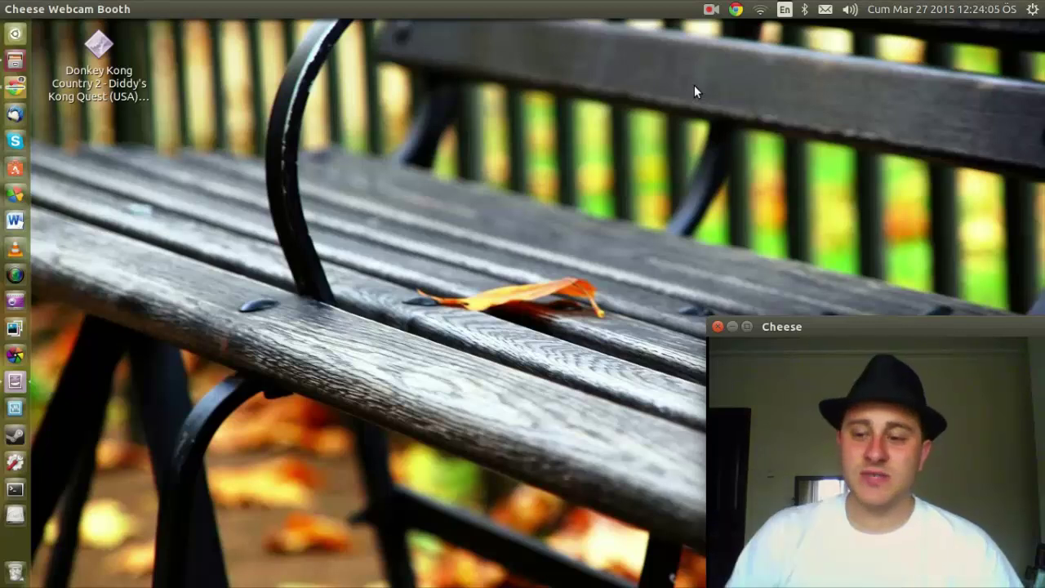
Step: Open a Terminal window and install the jstest-gtk package with sudo apt-get install, authorizing with the account password
key("ctrl+alt+t")
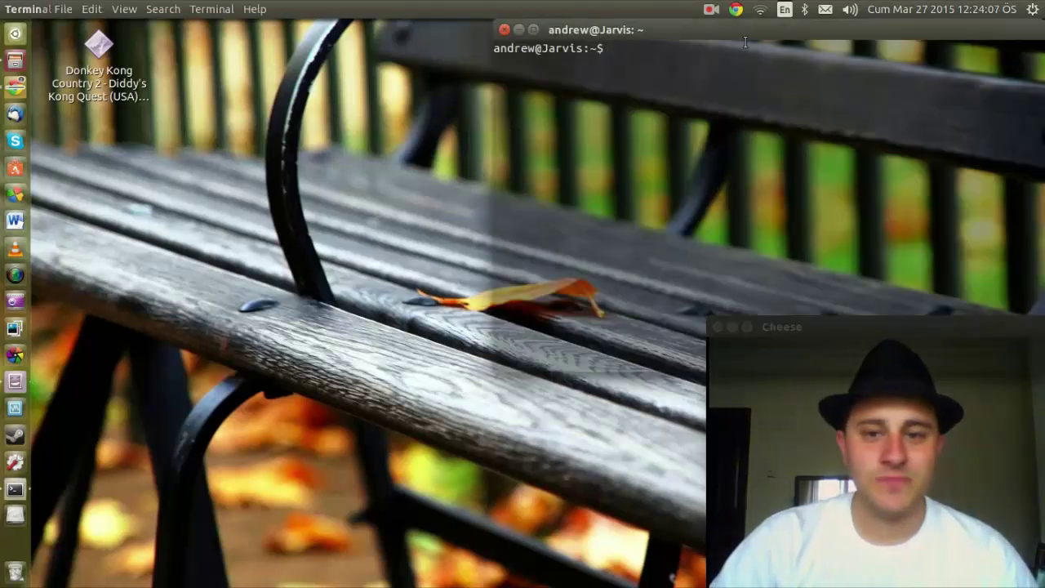
left_click_drag(789, 30, 367, 149)
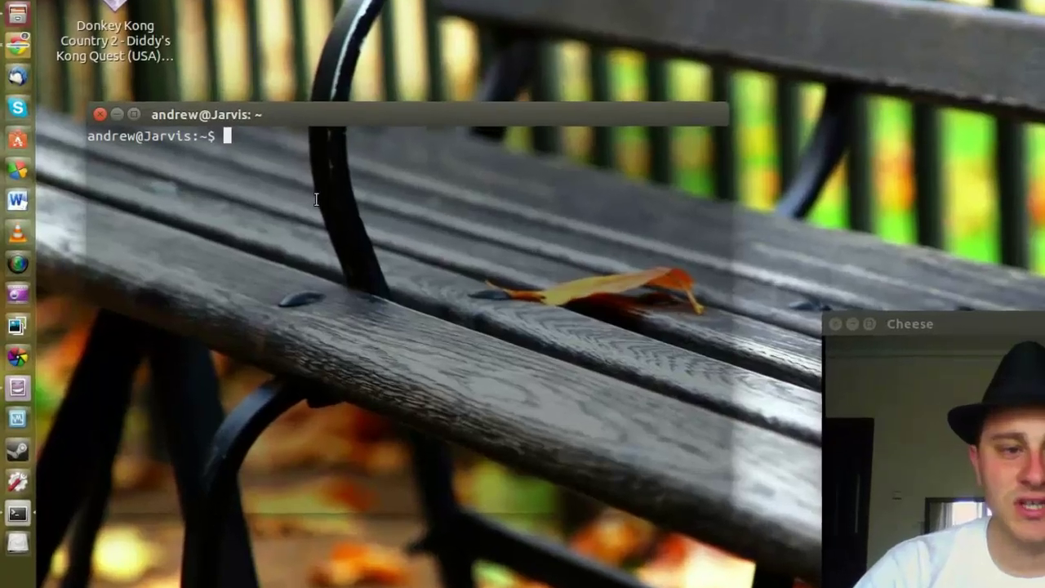
type("sud")
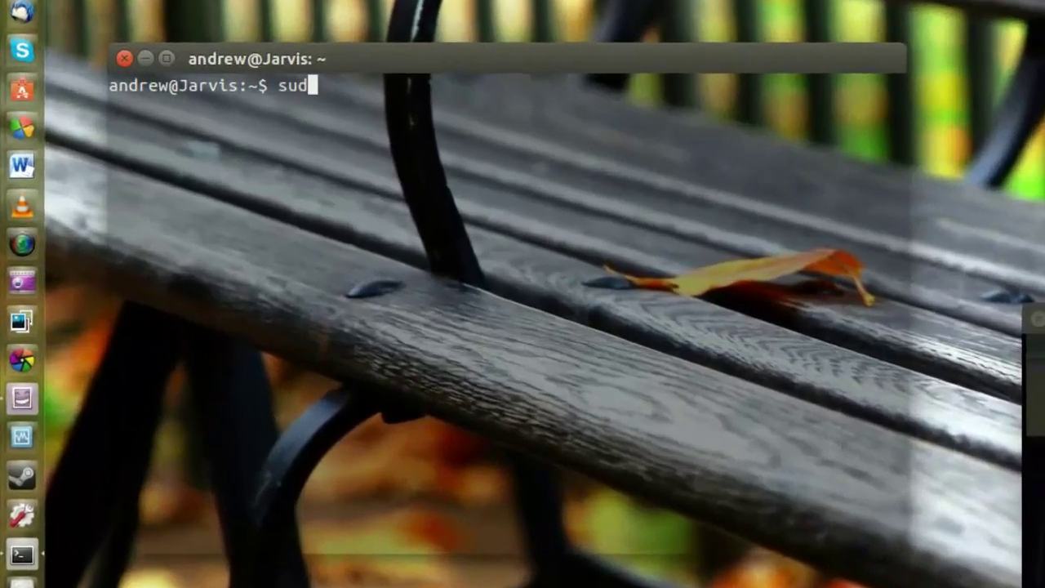
type("o apt-get install ")
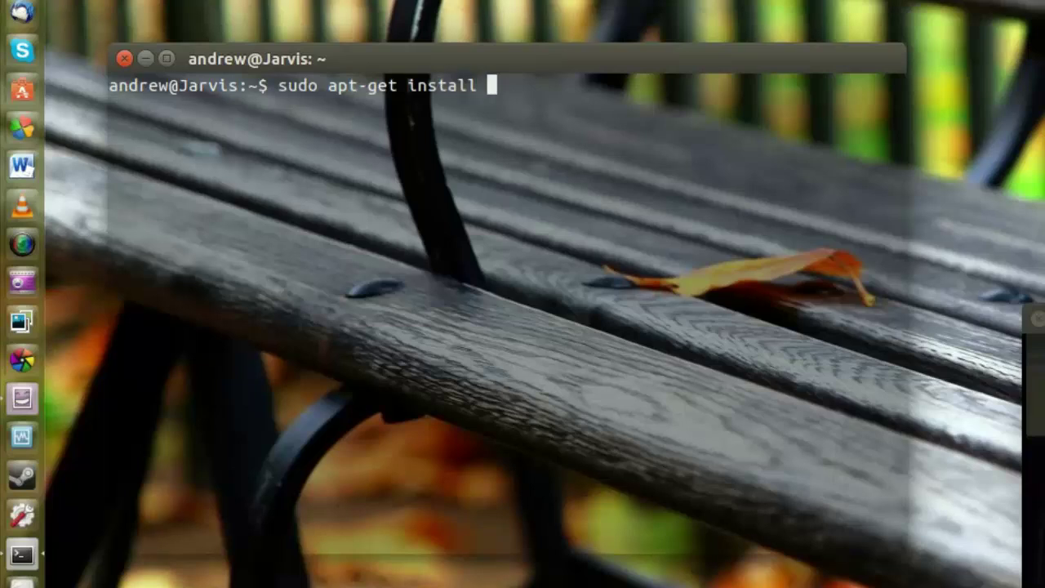
type("jstest-gtk")
key("Return")
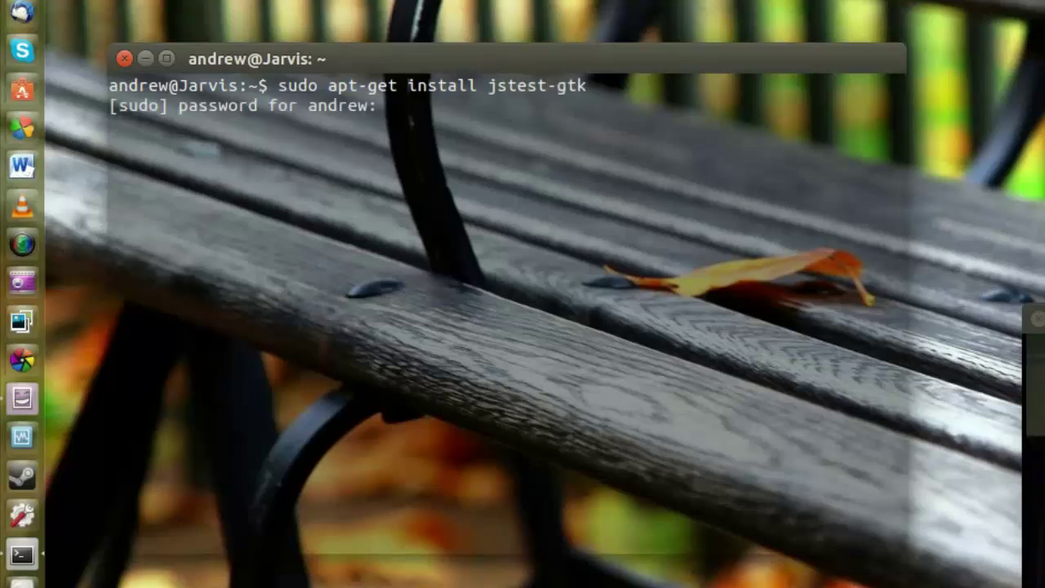
key("Return")
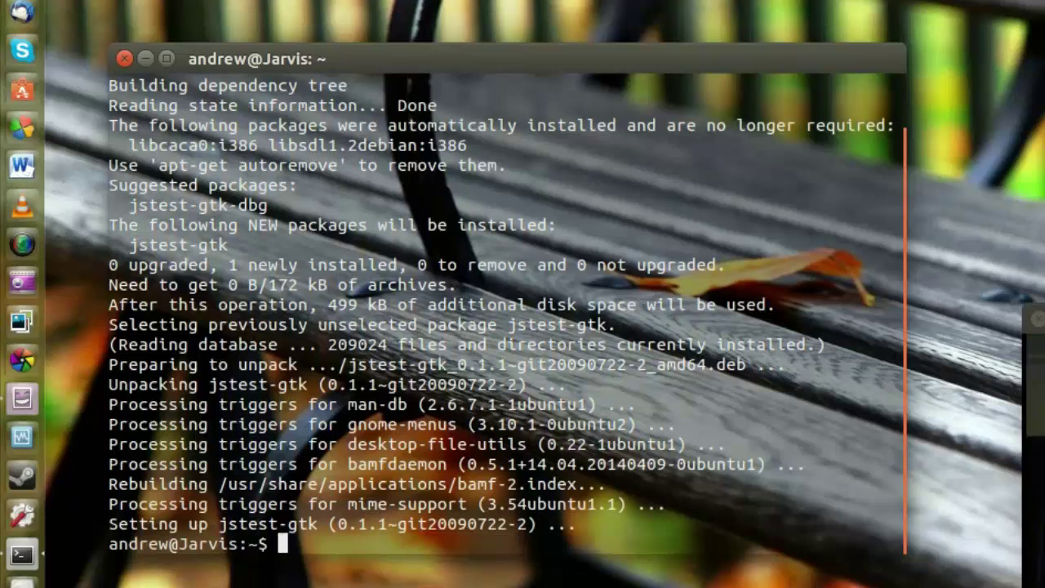
Step: Install the zsnes package with sudo apt-get install
type("sud")
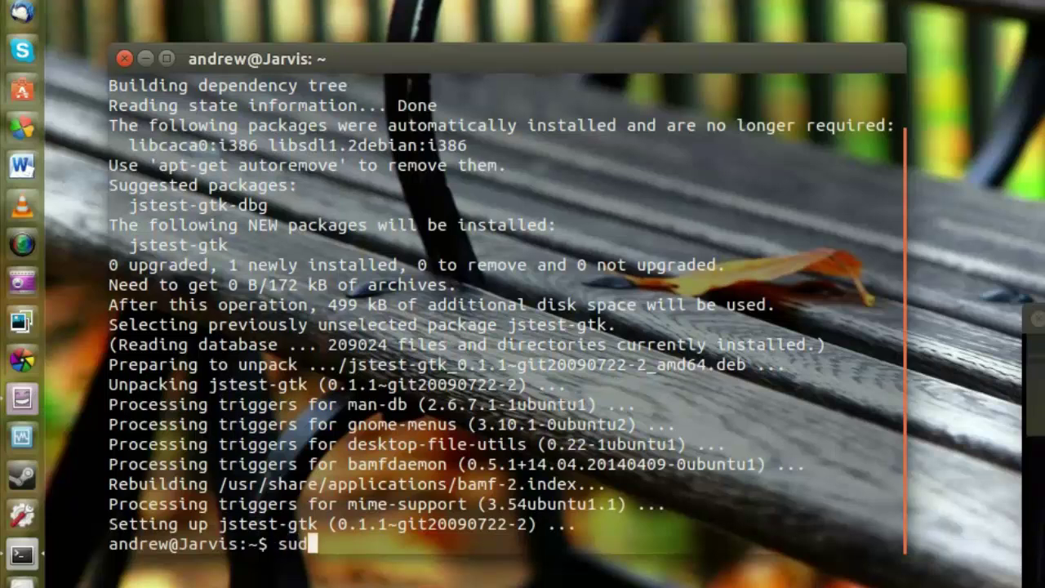
type("o apt-get")
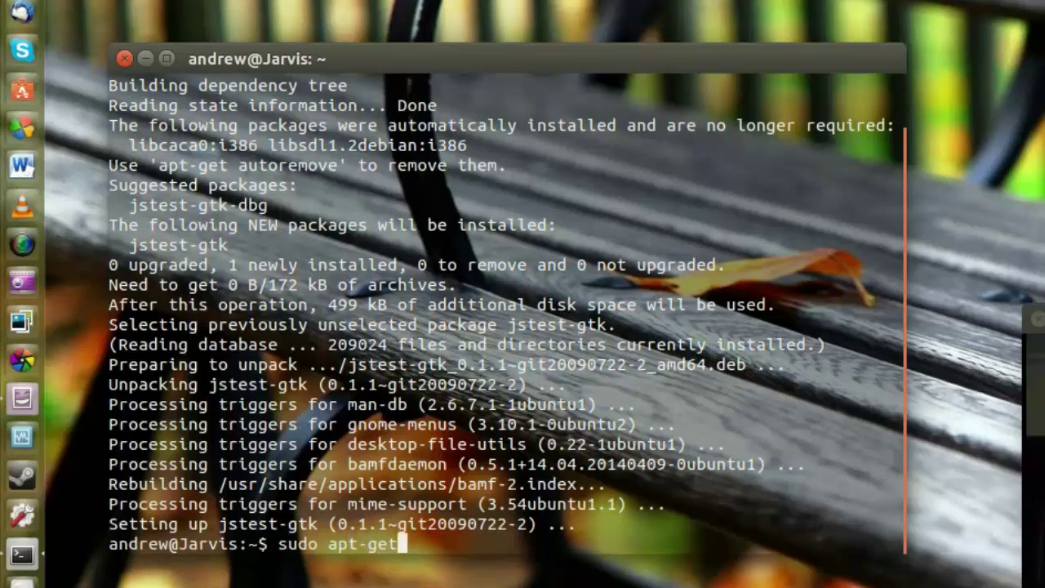
type(" install z")
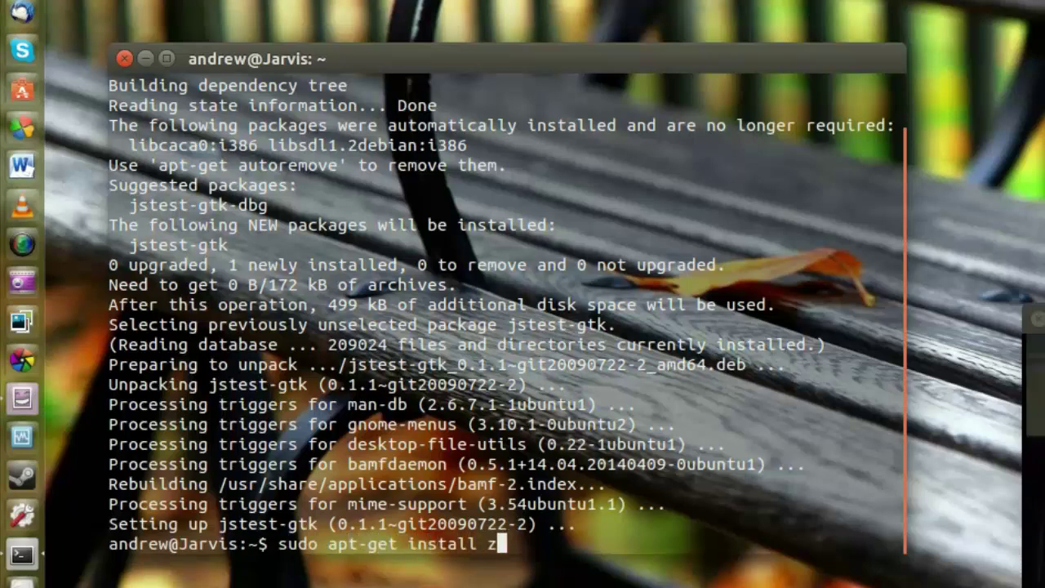
type("snes")
key("Return")
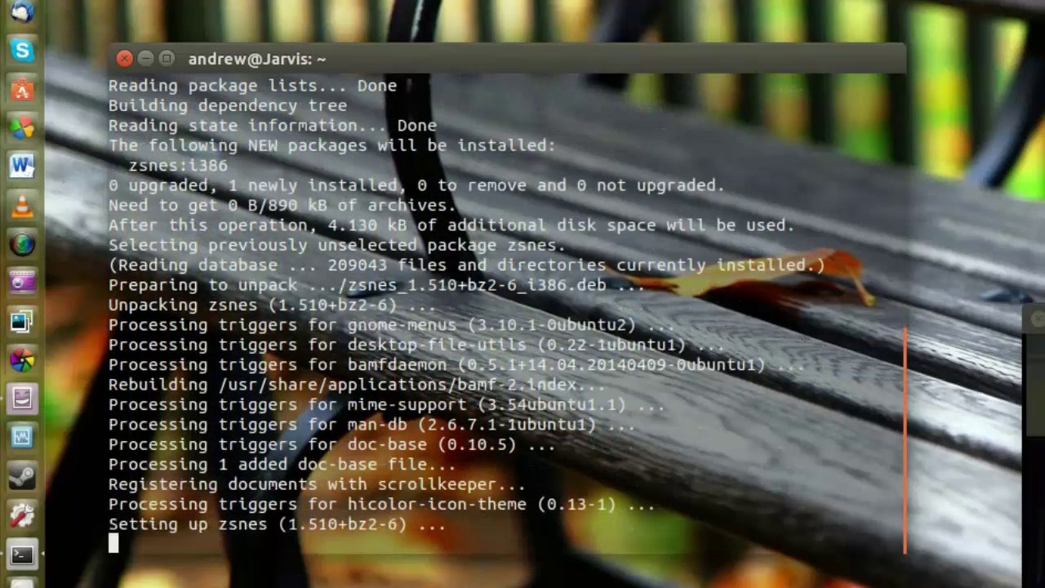
Step: Refresh the system's package lists with sudo apt-get update
type("sud")
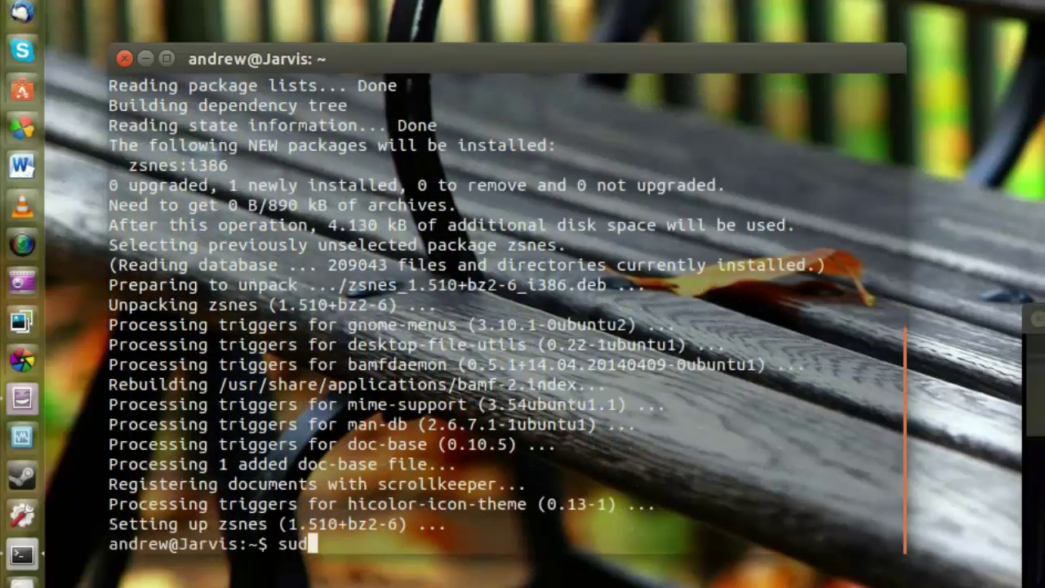
type("o apt")
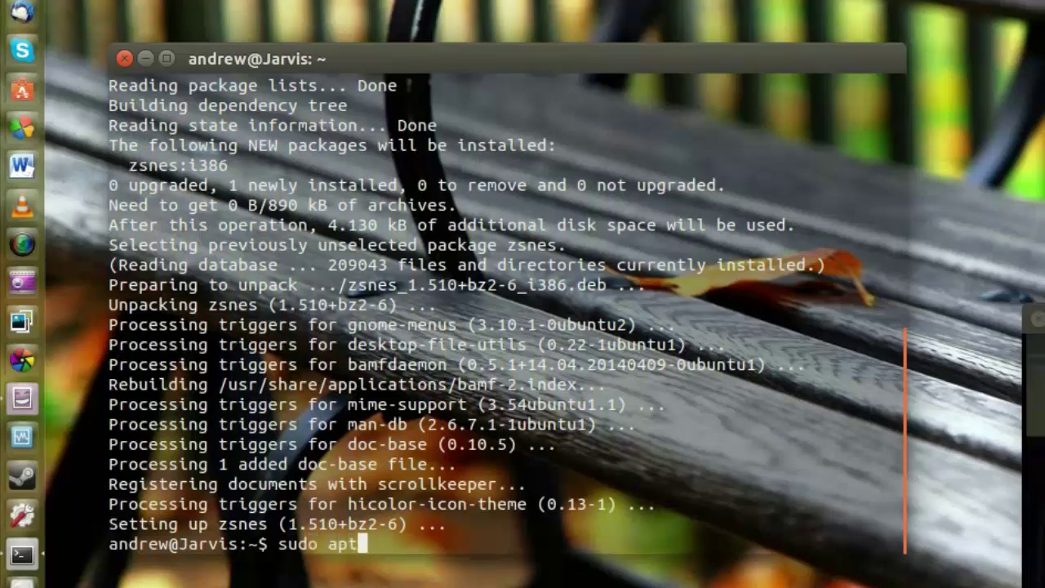
type("-get update")
key("Return")
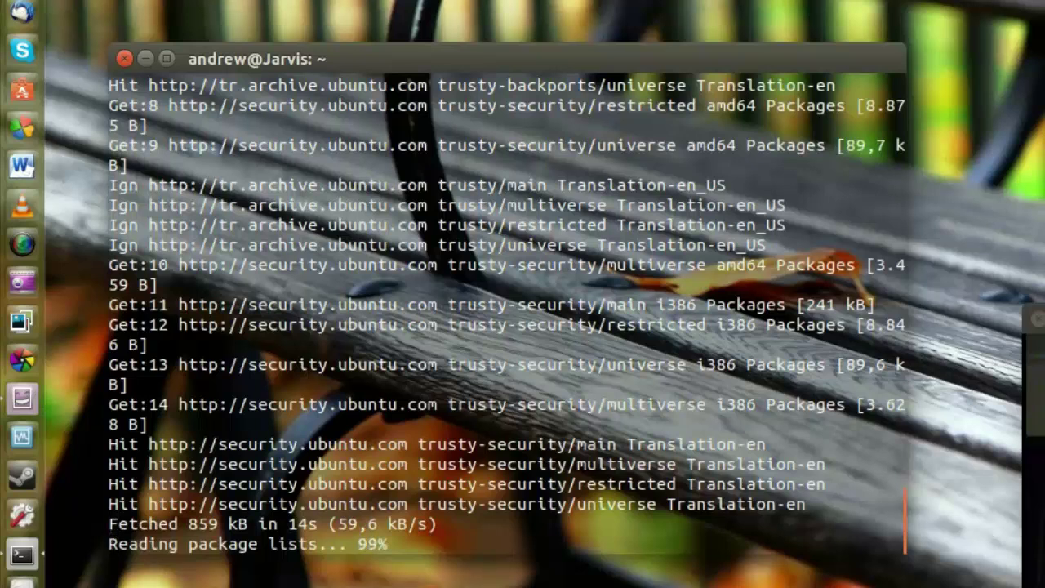
Step: Upgrade the installed packages with sudo apt-get upgrade and exit the terminal
key("Up")
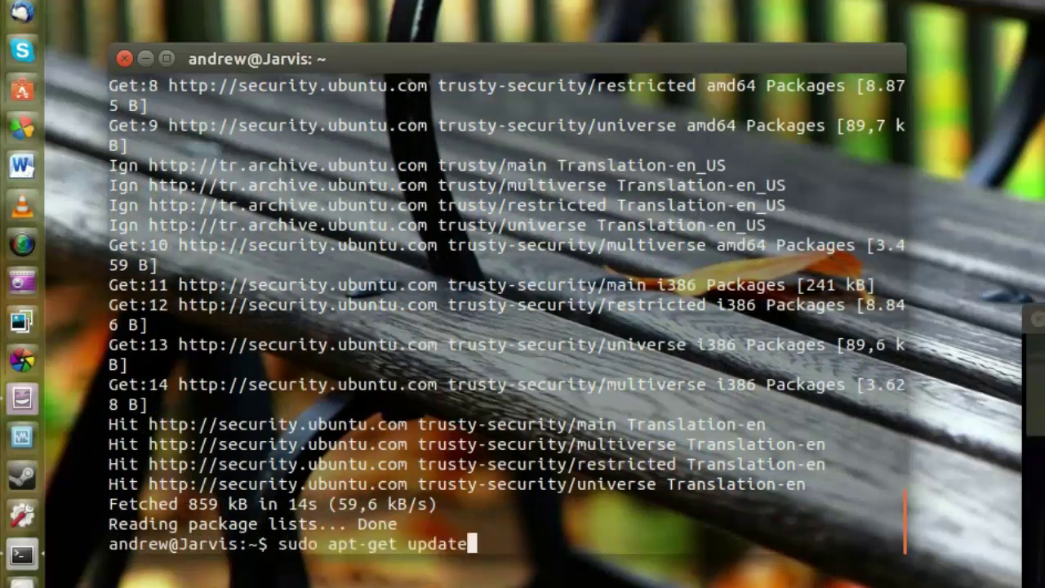
key("BackSpace")
key("BackSpace")
key("BackSpace")
key("BackSpace")
type("grade")
key("Return")
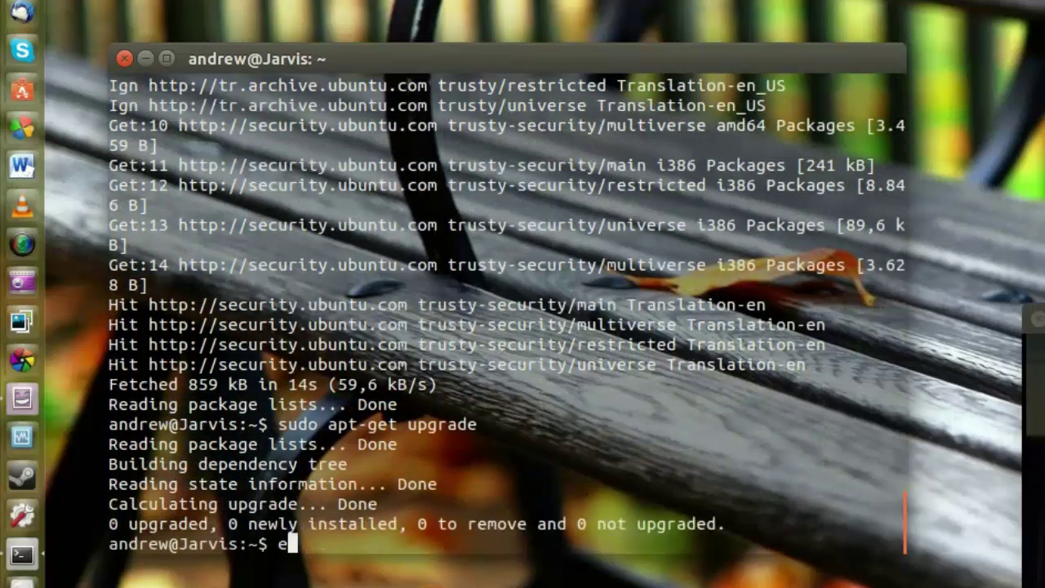
type("exit")
key("Return")
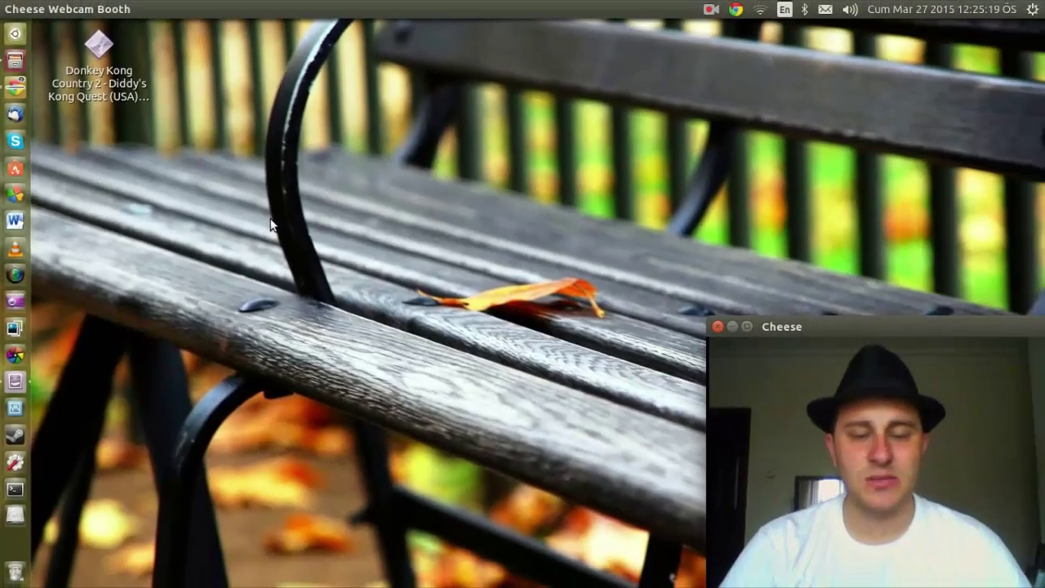
Step: Find and launch jstest-gtk, refresh its joystick list to detect the USB gamepad, and minimize its window
left_click(16, 36)
type("Z")
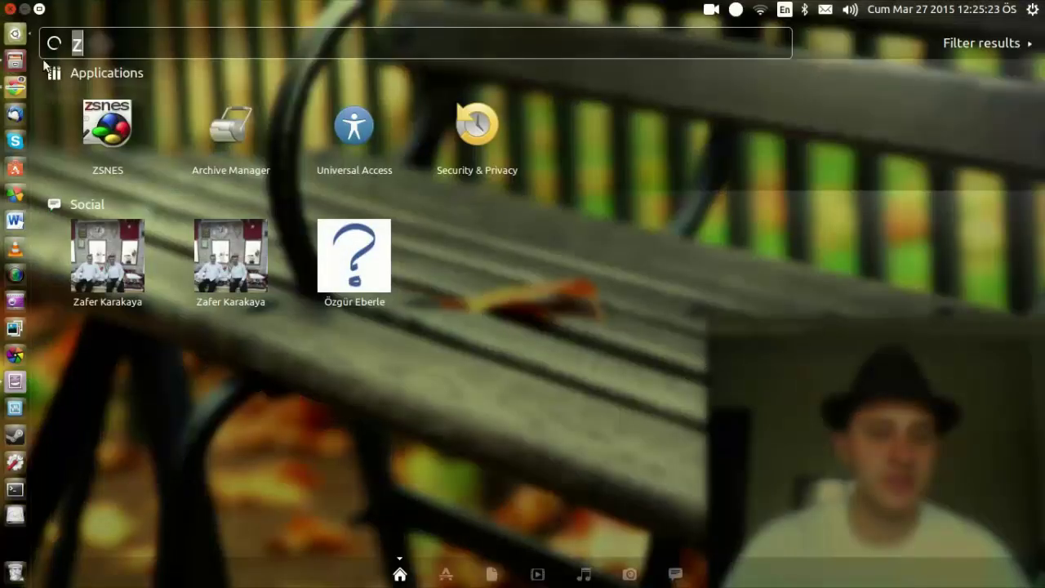
type("jo")
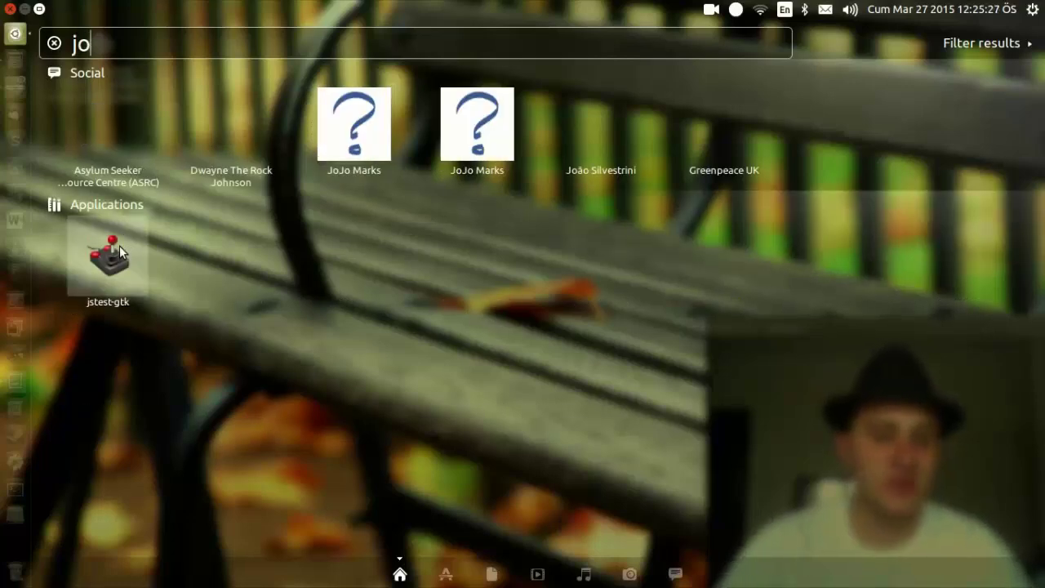
left_click(119, 246)
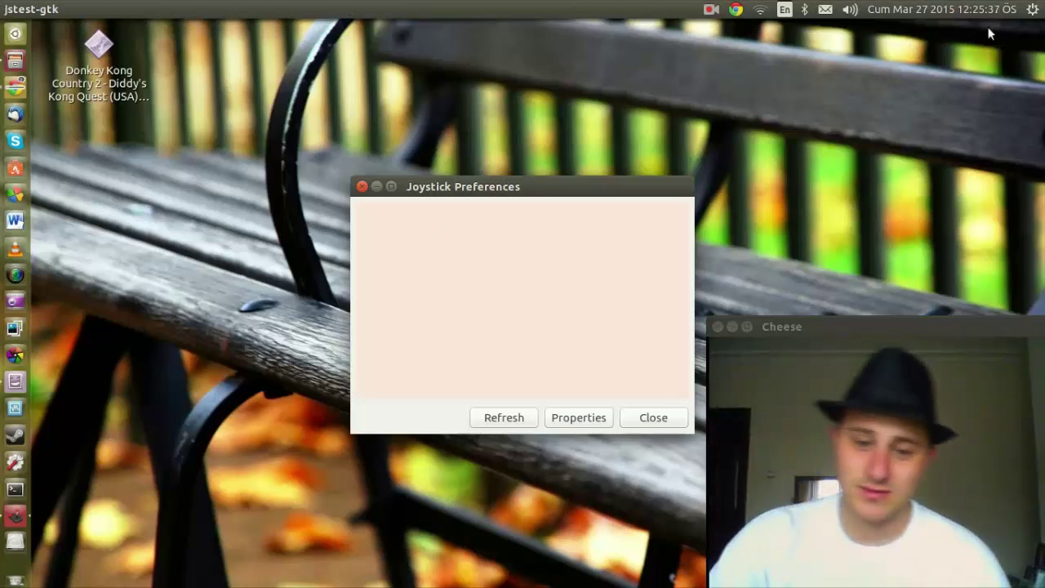
left_click(505, 420)
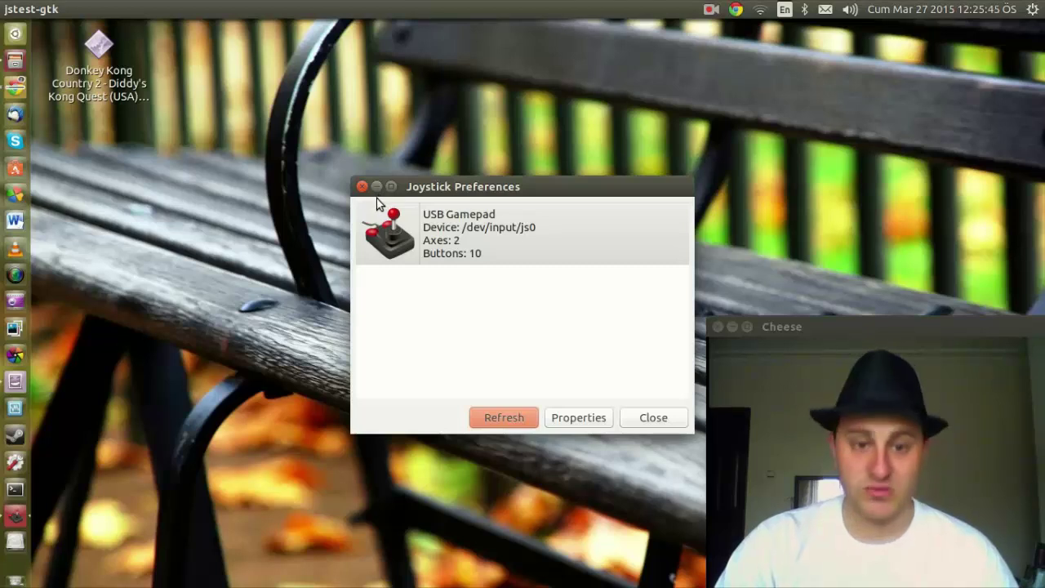
left_click(376, 187)
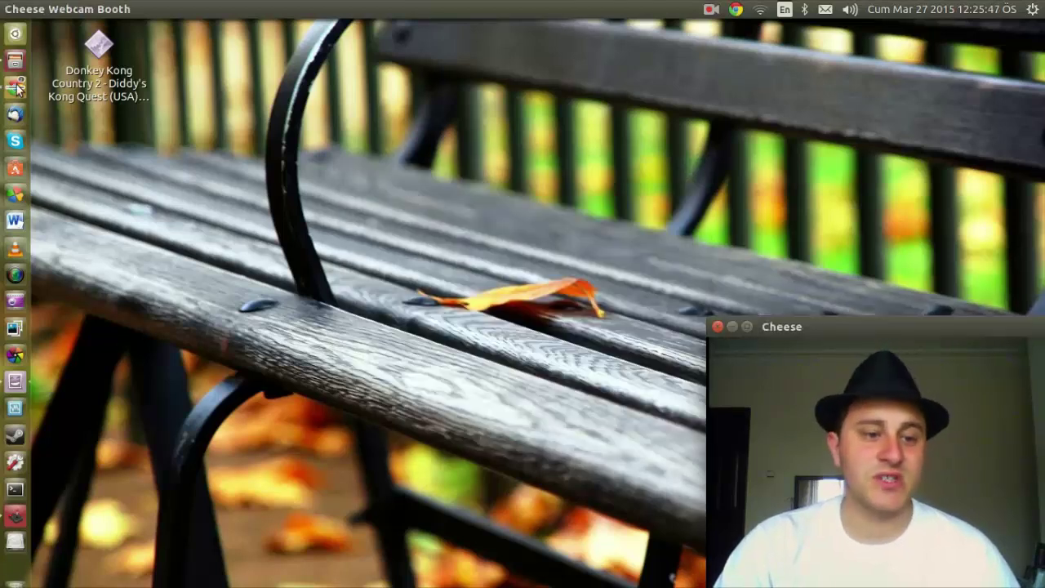
Step: Find and launch ZSNES and move its window toward the middle of the desktop, clear of the webcam view
left_click(16, 36)
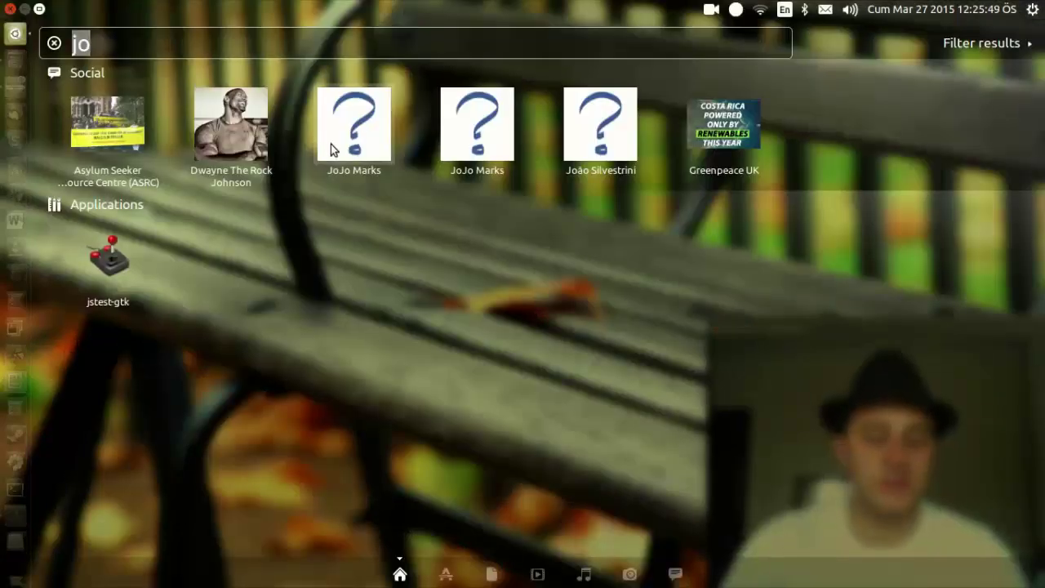
type("Z")
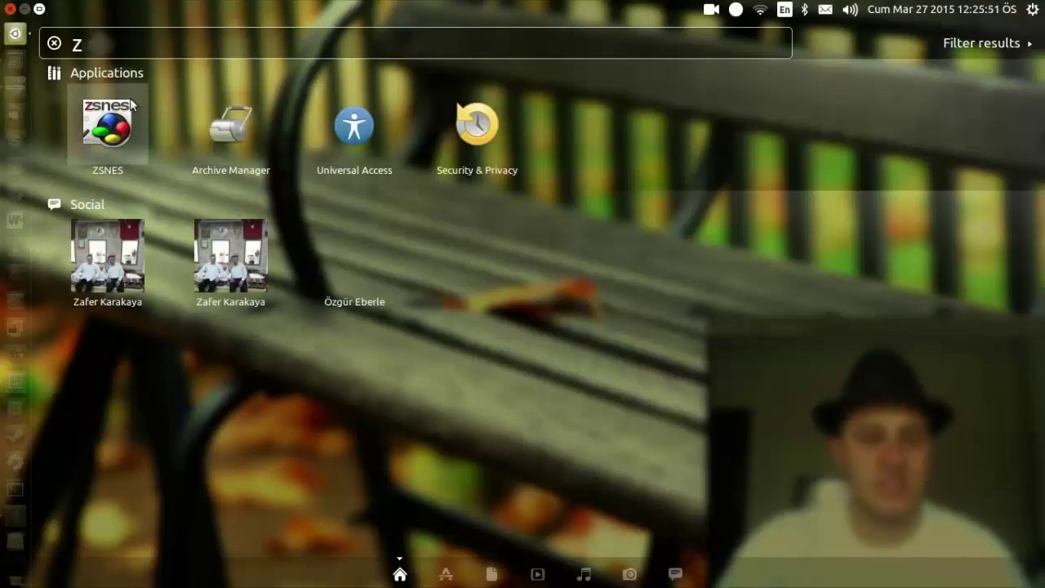
left_click(129, 105)
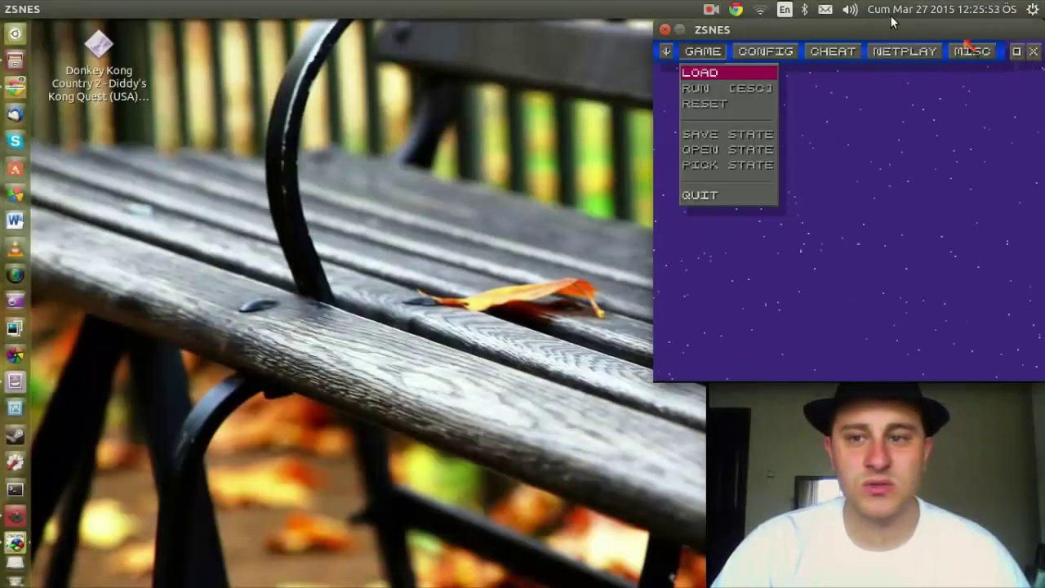
left_click_drag(888, 24, 567, 88)
Step: Check the port 1 and port 2 controller types in the Devices Selector and close it
left_click(456, 114)
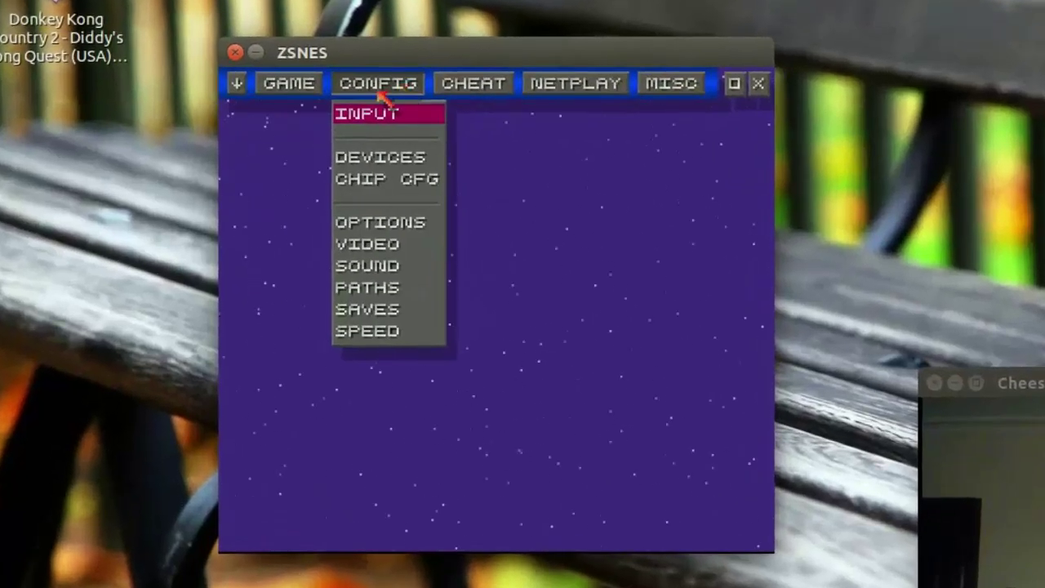
left_click(369, 155)
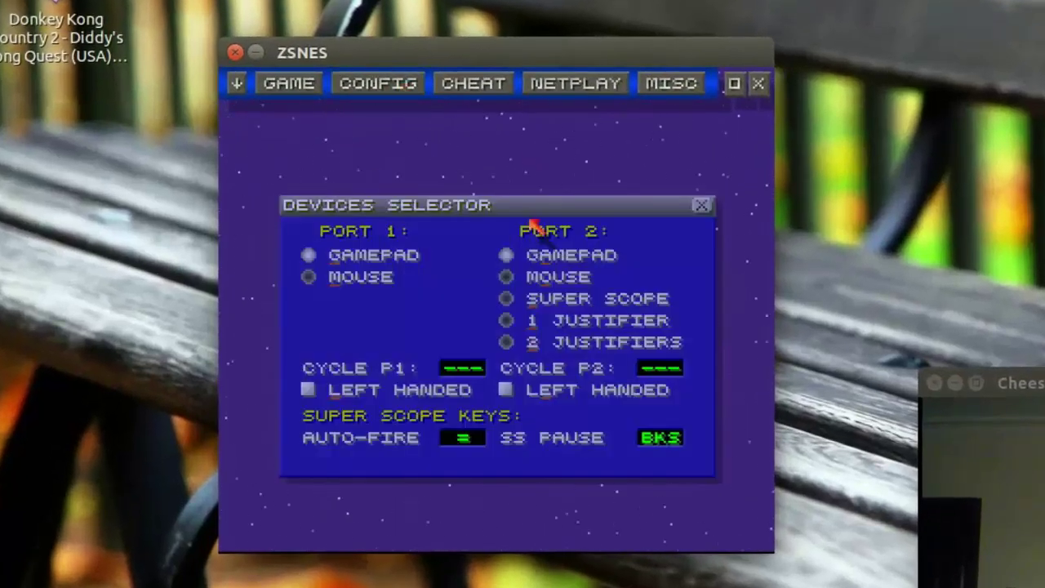
left_click(701, 206)
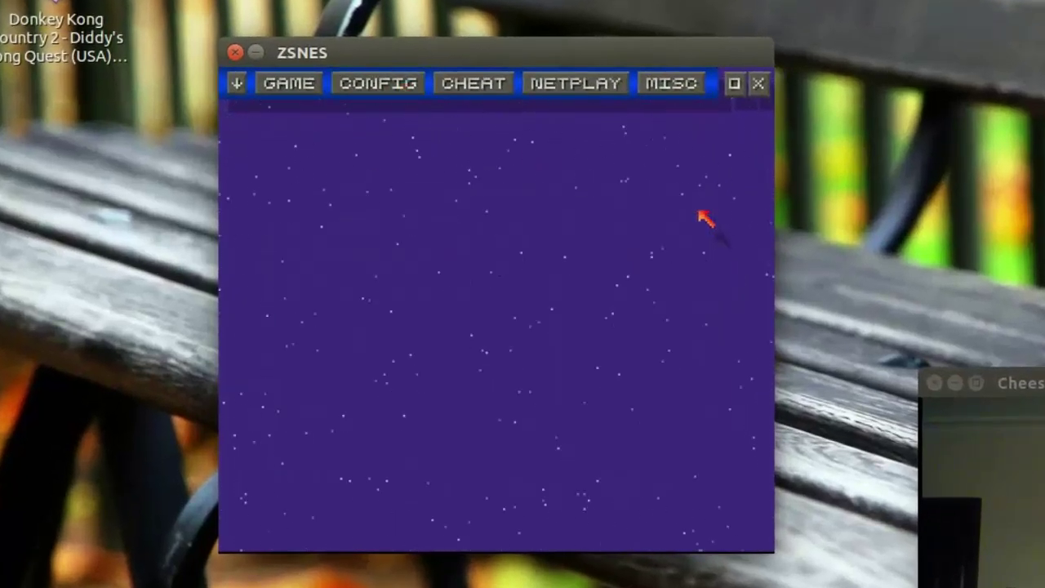
Step: Map the gamepad's controls to all of player 1's direction, Start, Select, A, B, X, Y, L and R keys in the input configuration
left_click(368, 86)
left_click(375, 114)
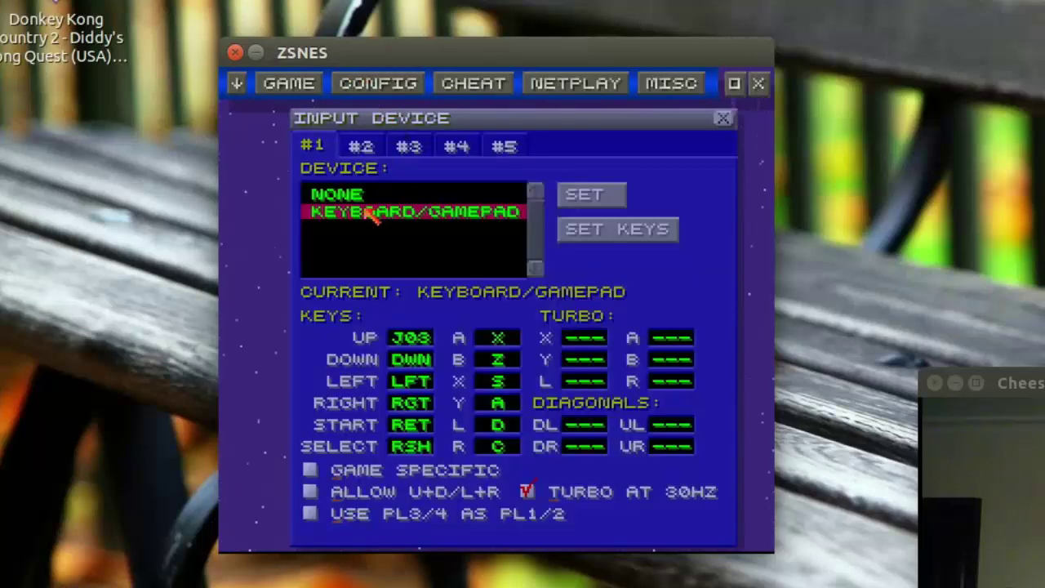
left_click(611, 227)
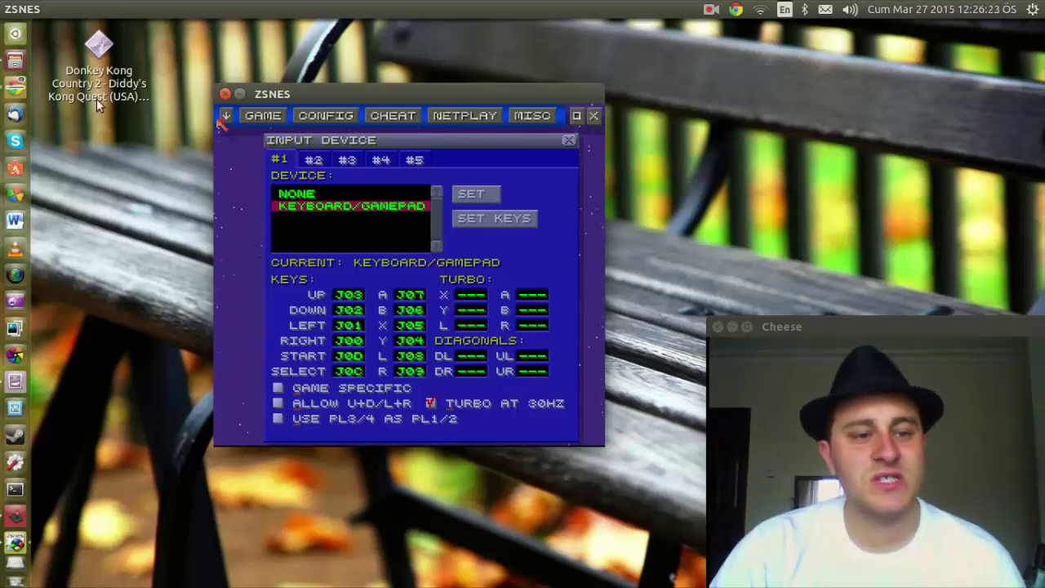
Step: Look at the Emuparadise SNES ROMs page in Google Chrome and return to ZSNES
left_click(9, 92)
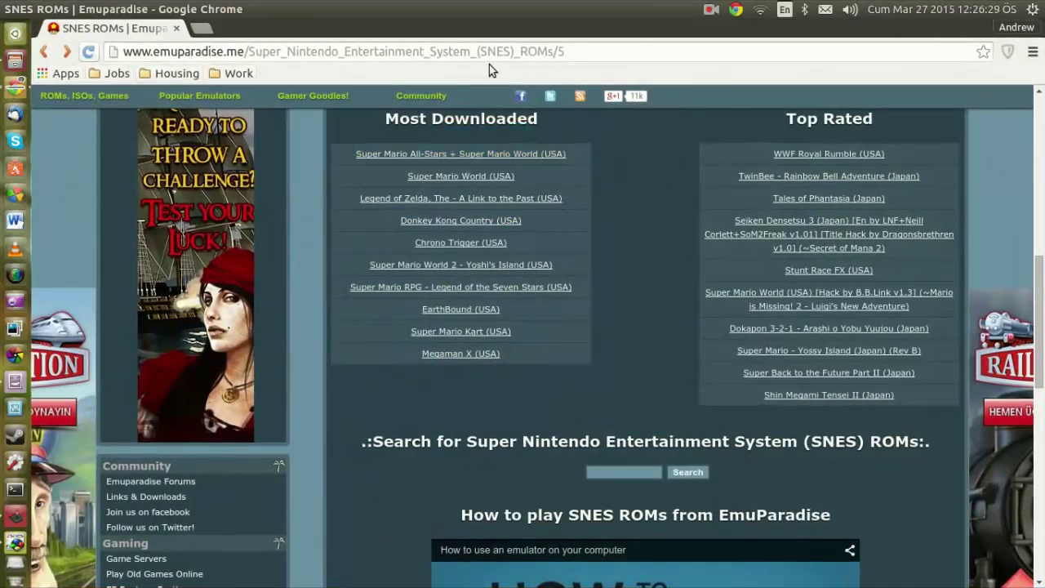
left_click(26, 9)
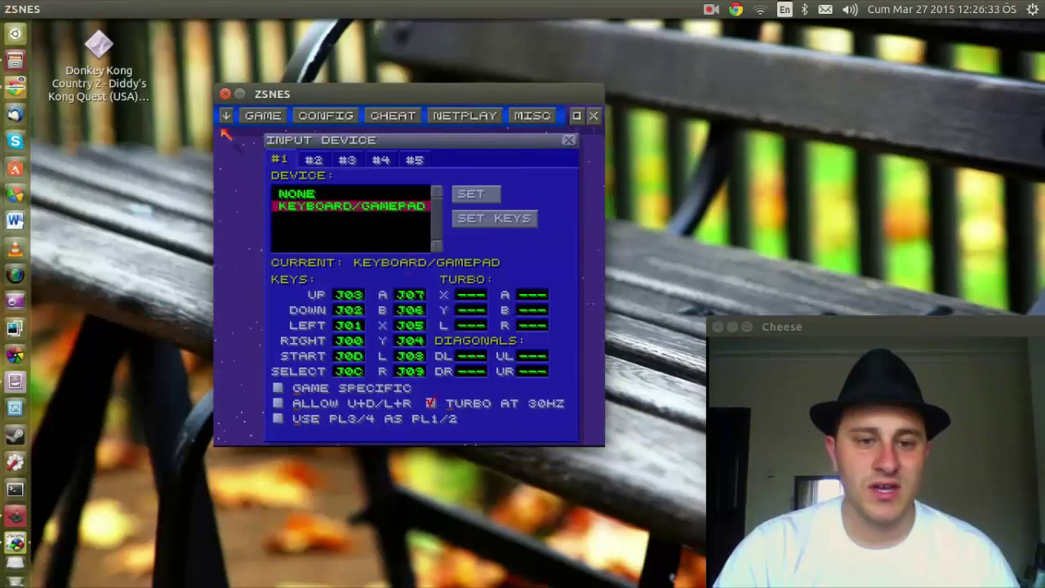
Step: Load the Donkey Kong Country 2 ROM from the home folder's Desktop directory
left_click(270, 119)
left_click(277, 139)
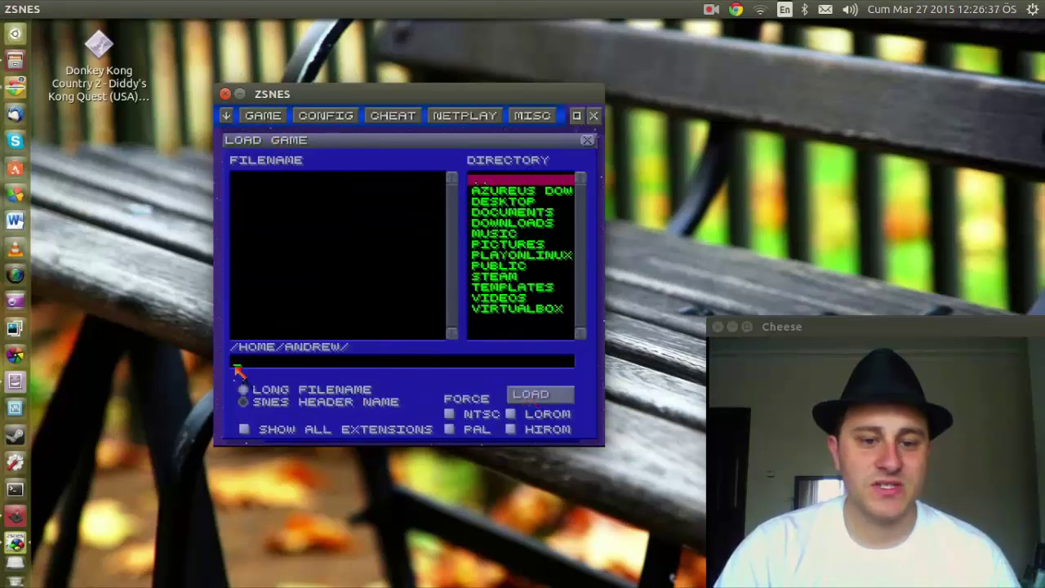
key("Return")
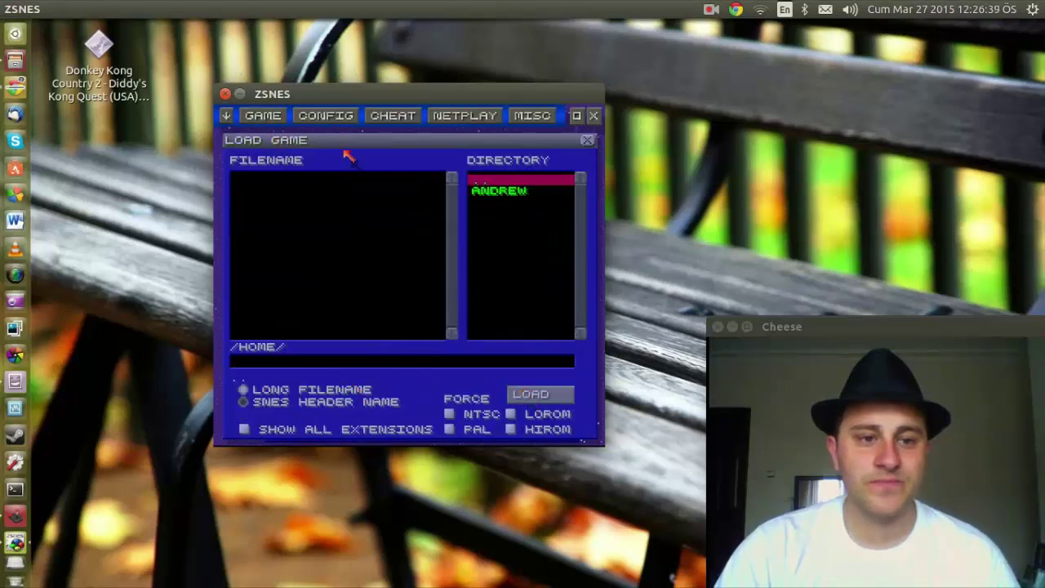
double_click(518, 195)
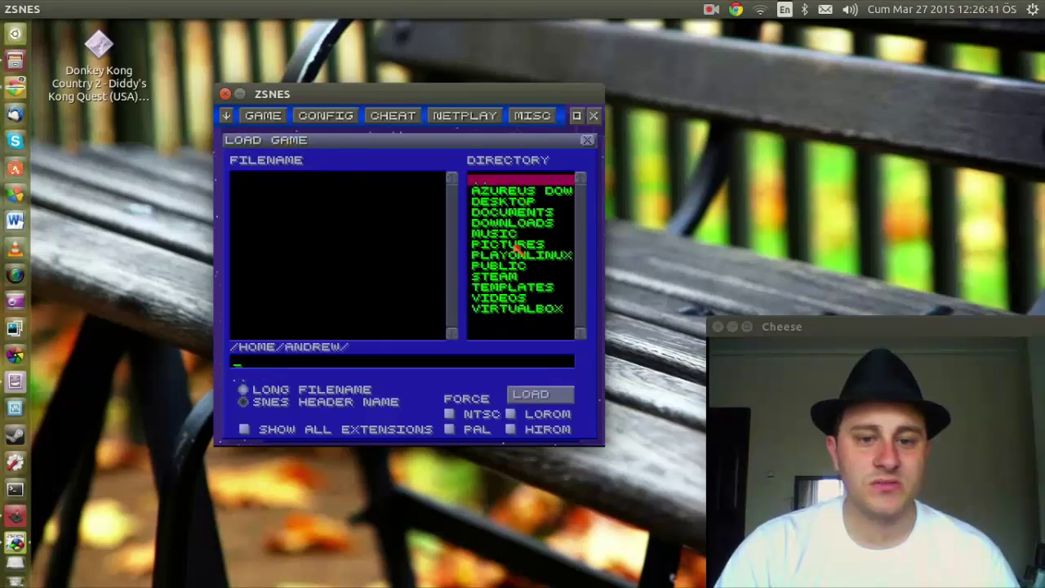
double_click(507, 203)
left_click(360, 186)
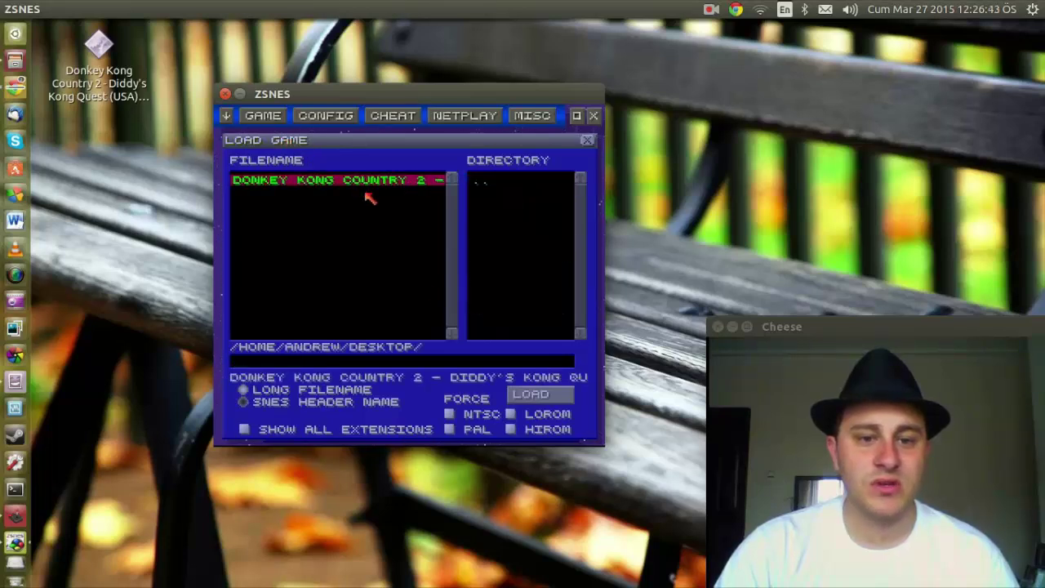
left_click(535, 395)
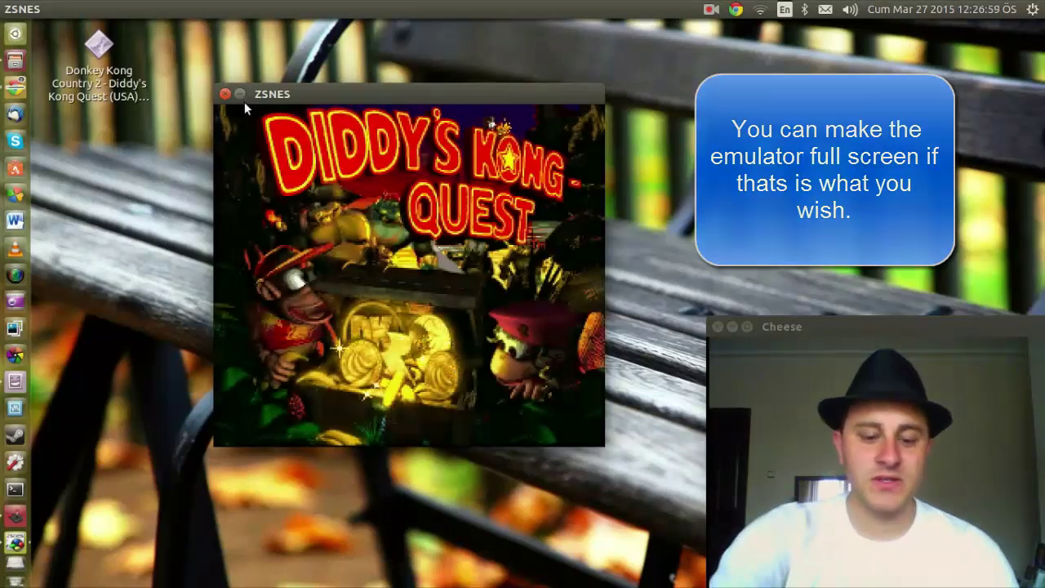
Step: Lower the system volume and continue from the game's title screen to Select Game
key("XF86AudioLowerVolume")
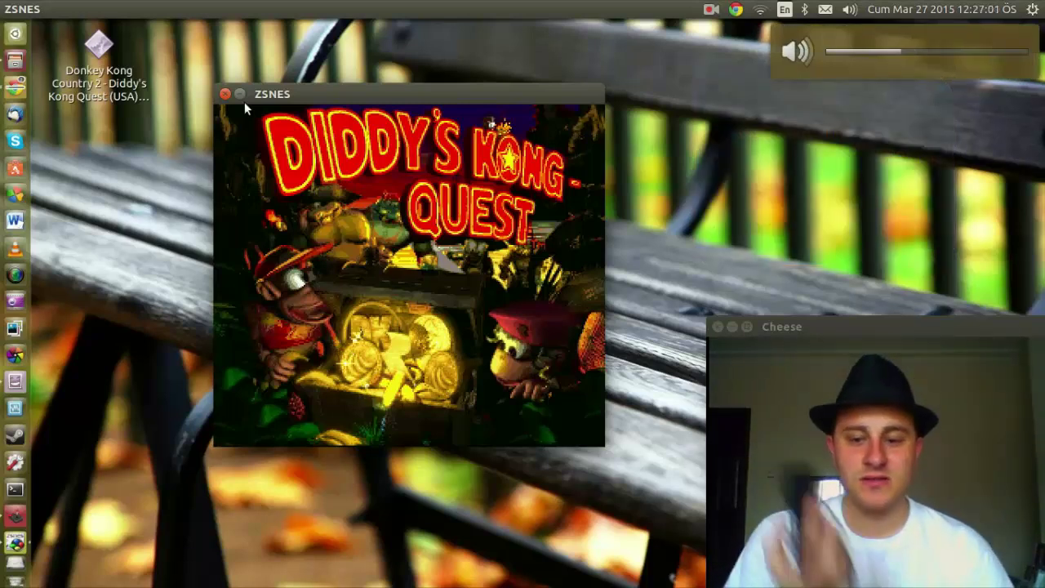
key("Return")
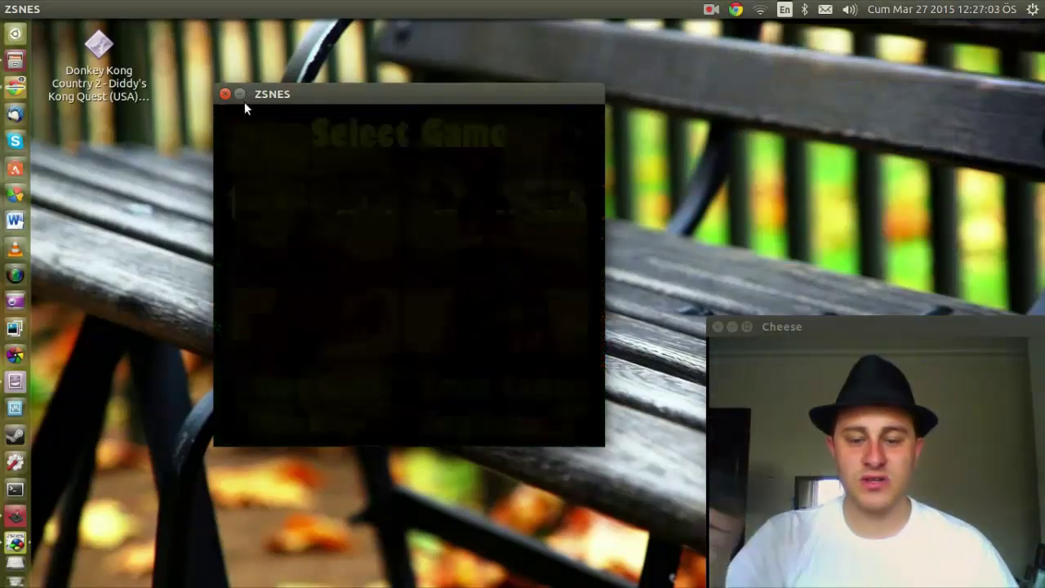